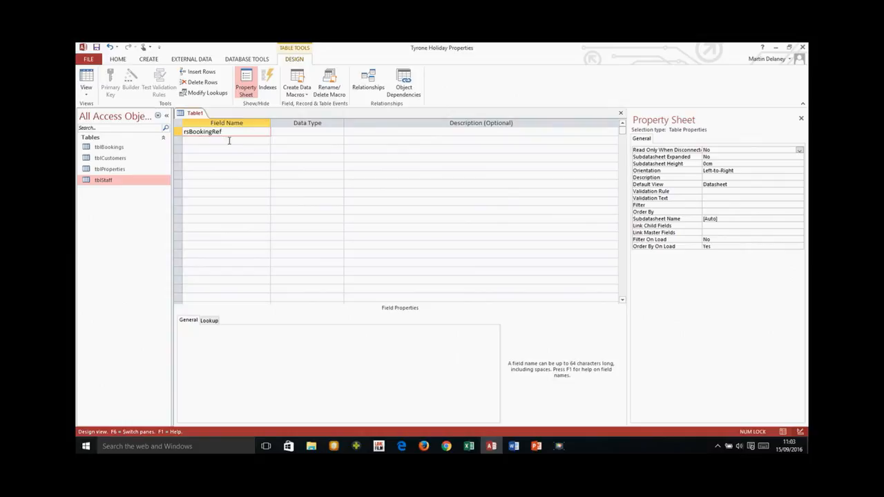
Step: Check the data type of the BookingRef field in the tblBookings design and close that table
click(228, 140)
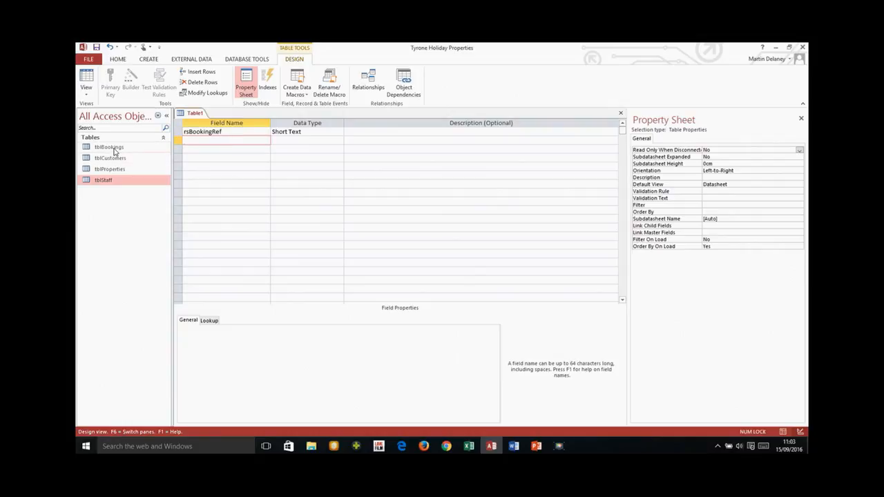
click(115, 151)
right_click(117, 148)
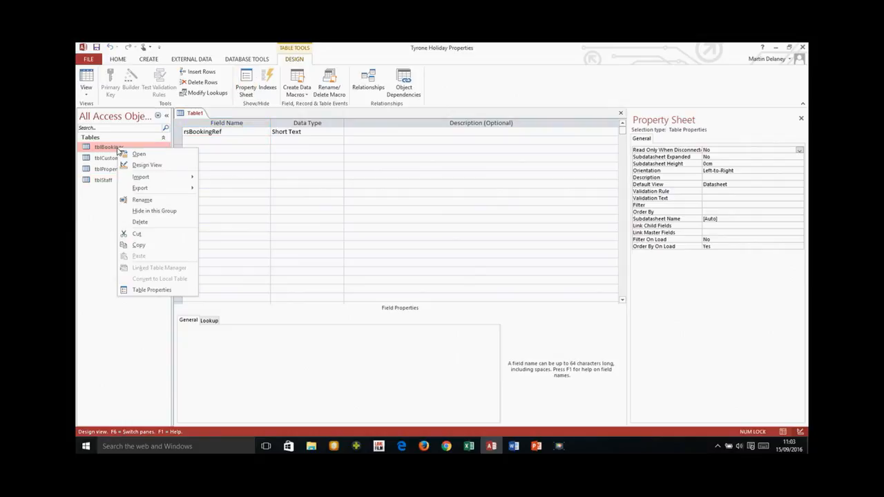
click(141, 165)
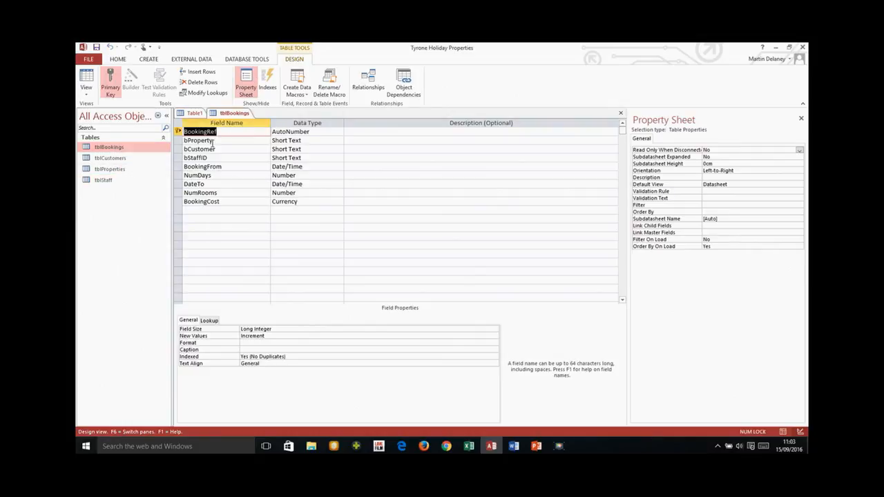
click(619, 113)
Step: Set the data type of the rsBookingRef field to Number
click(320, 132)
click(338, 132)
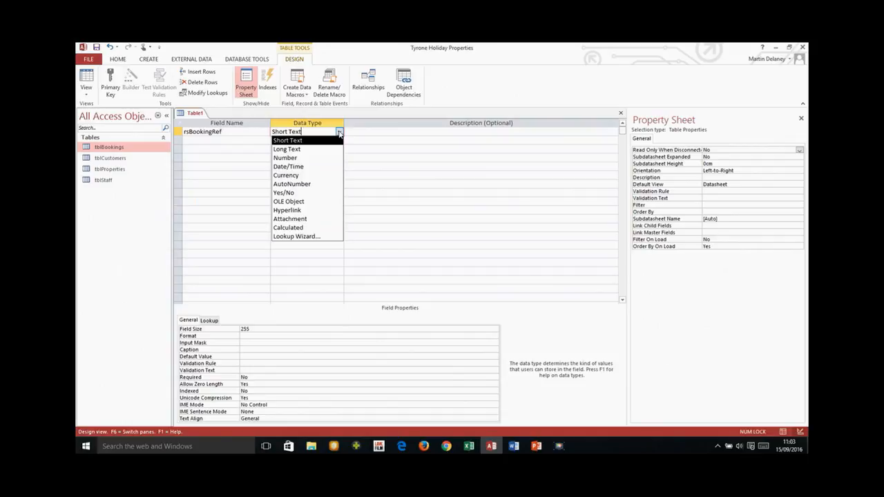
click(308, 158)
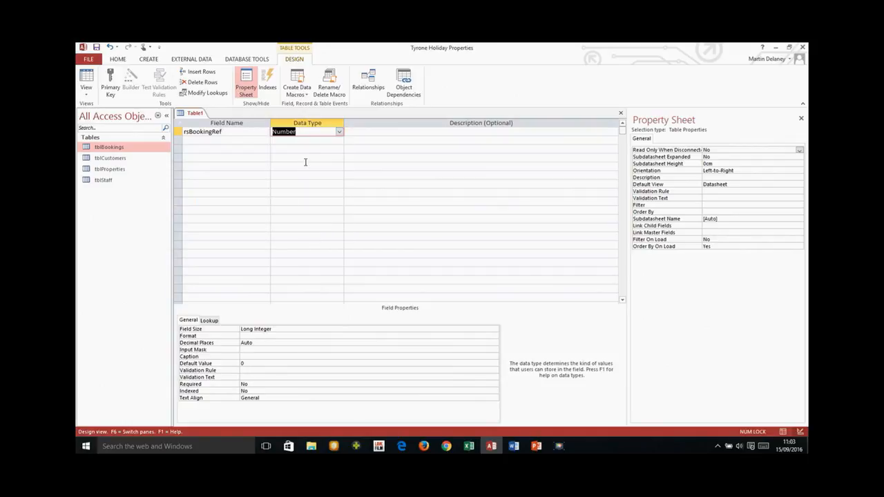
Step: Clear the default value of the rsBookingRef field
click(246, 363)
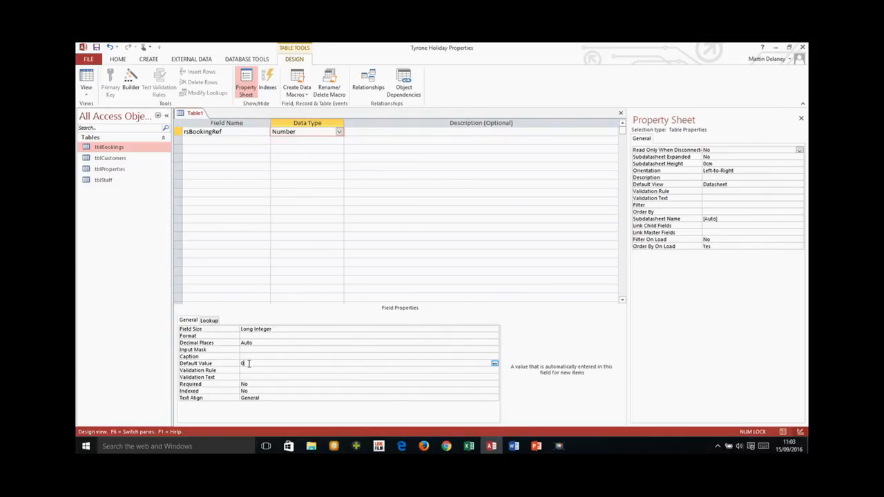
click(243, 132)
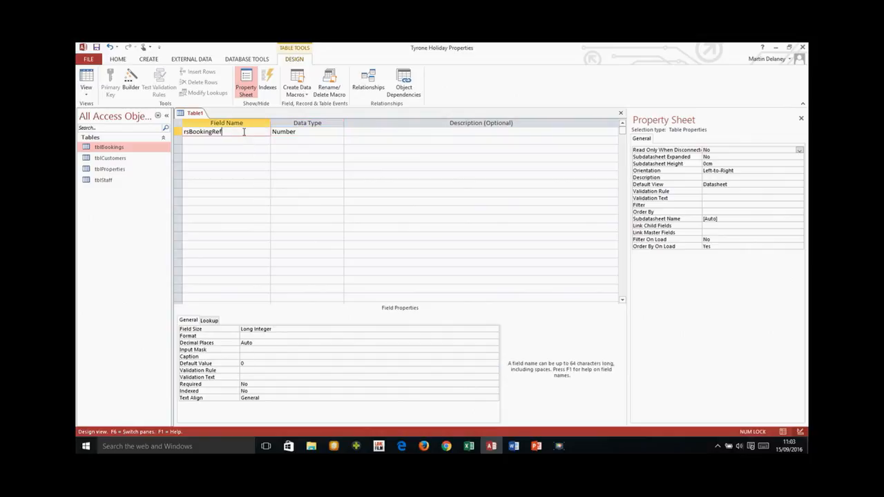
click(304, 130)
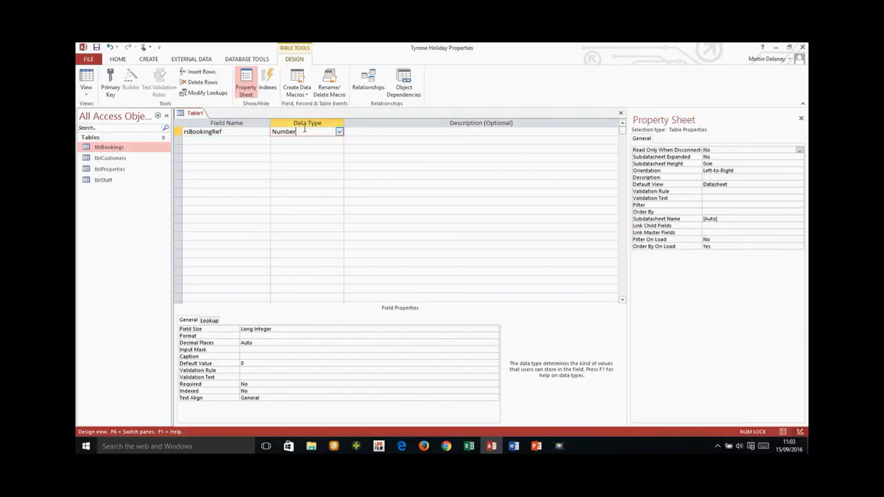
click(244, 132)
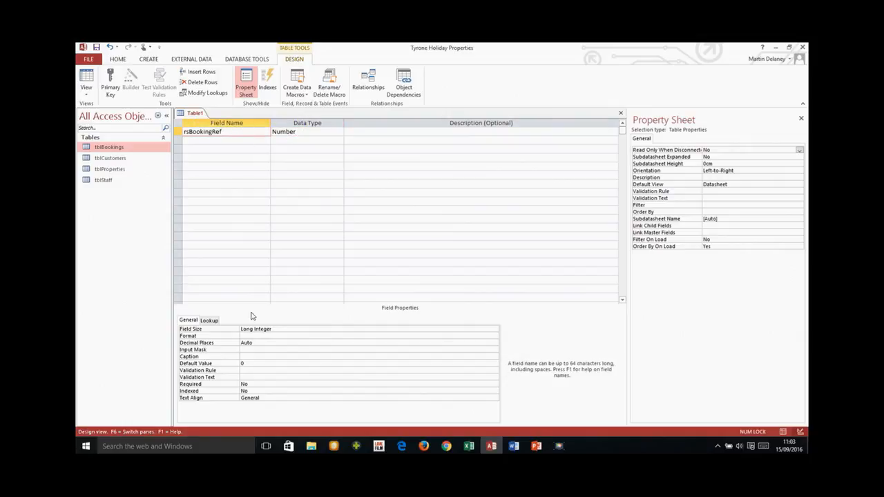
click(249, 363)
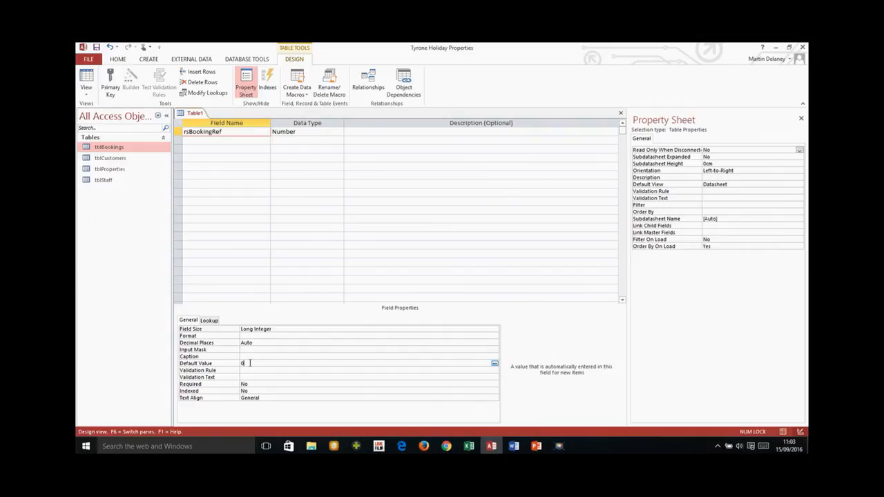
key(BackSpace)
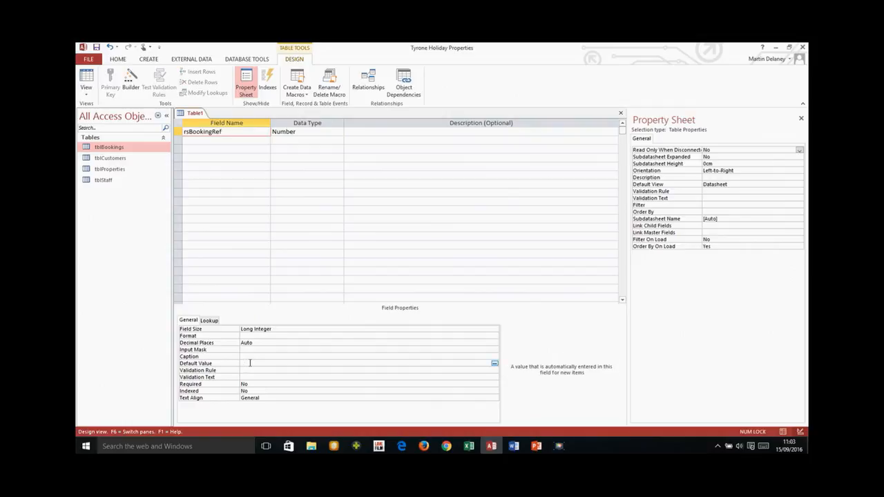
click(227, 138)
click(227, 131)
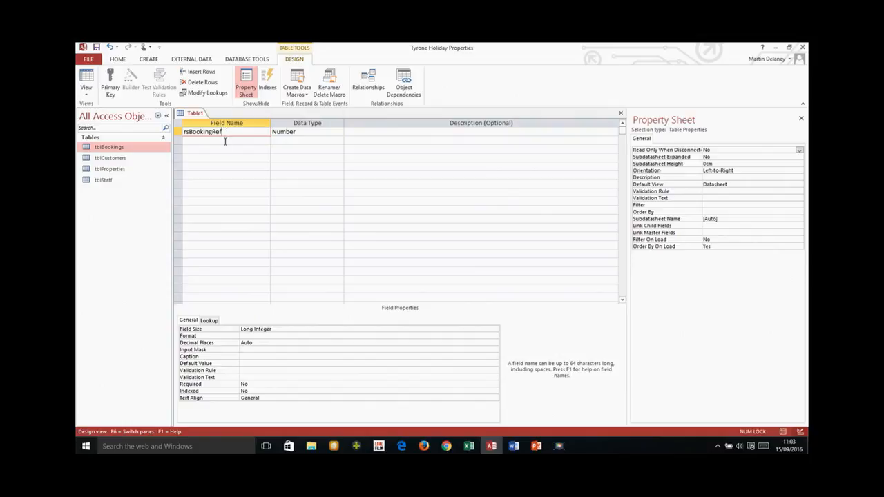
click(111, 79)
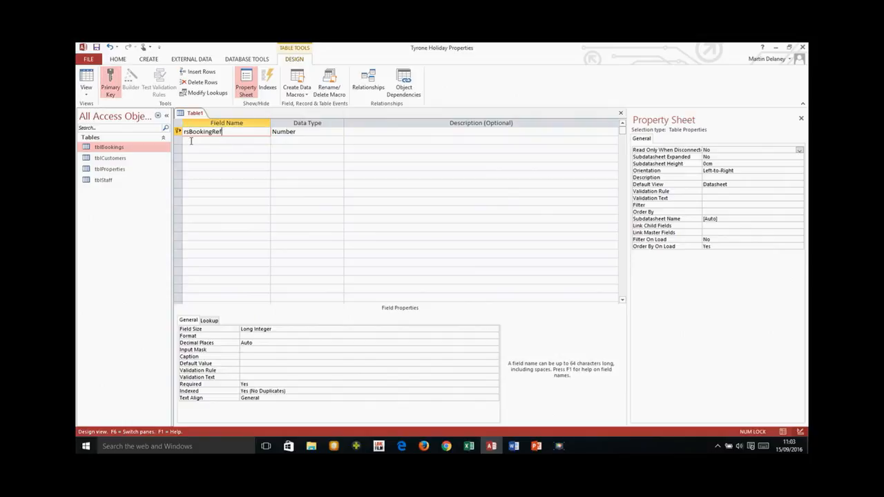
click(111, 79)
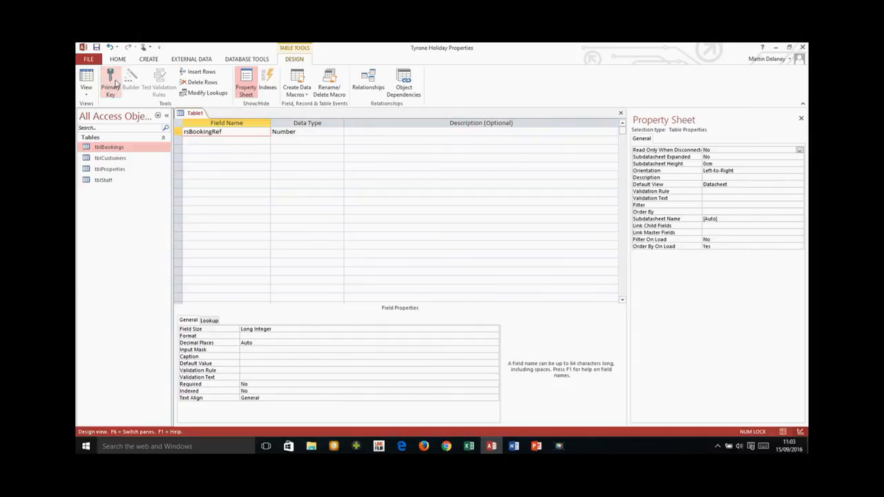
Step: Add a Number field named Room below rsBookingRef, consulting the ERD slide in PowerPoint, and clear its default value
click(187, 140)
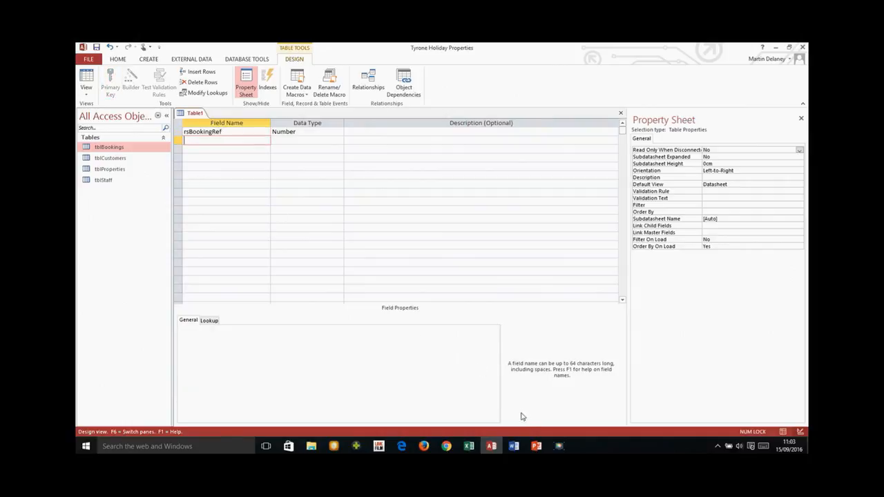
click(535, 446)
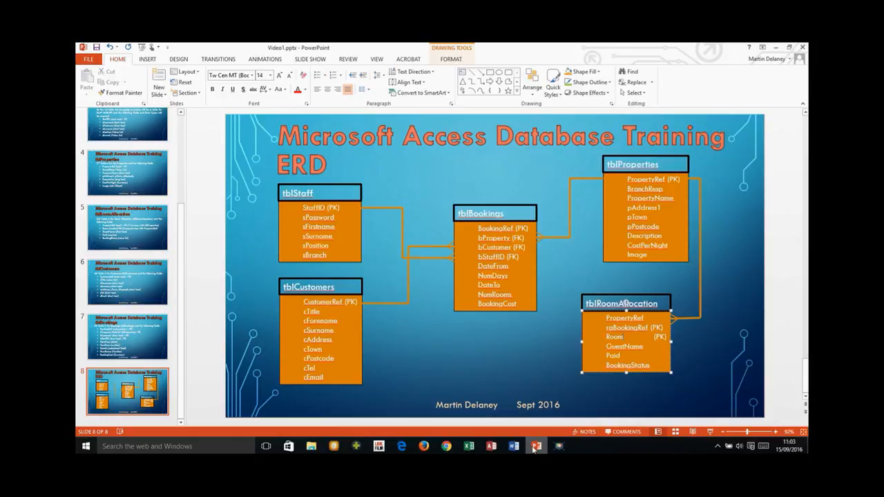
click(535, 446)
text(Room)
key(Tab)
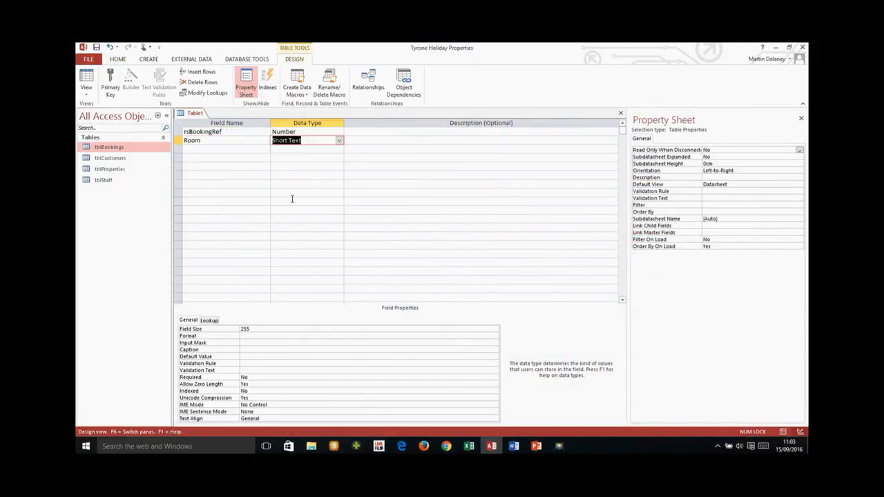
click(340, 141)
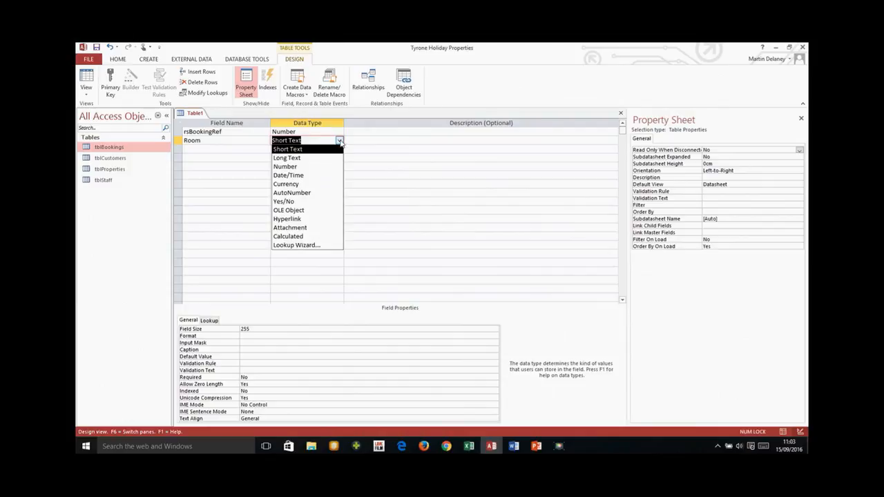
click(303, 169)
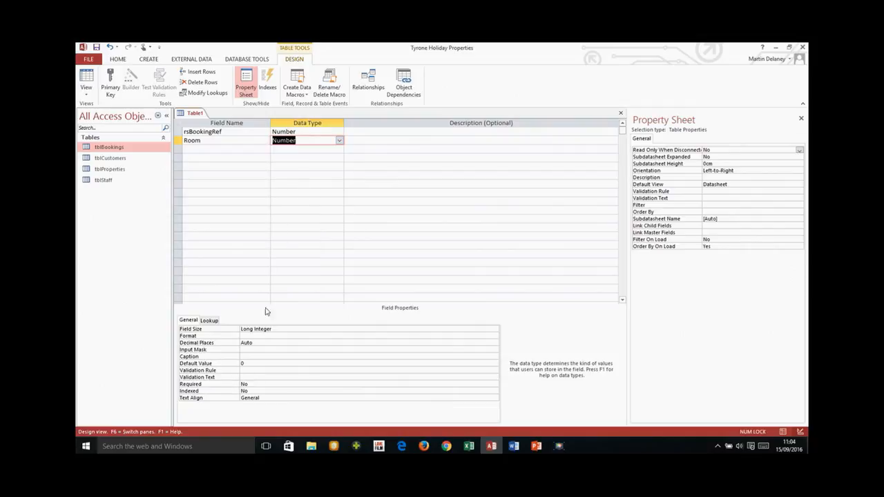
click(245, 363)
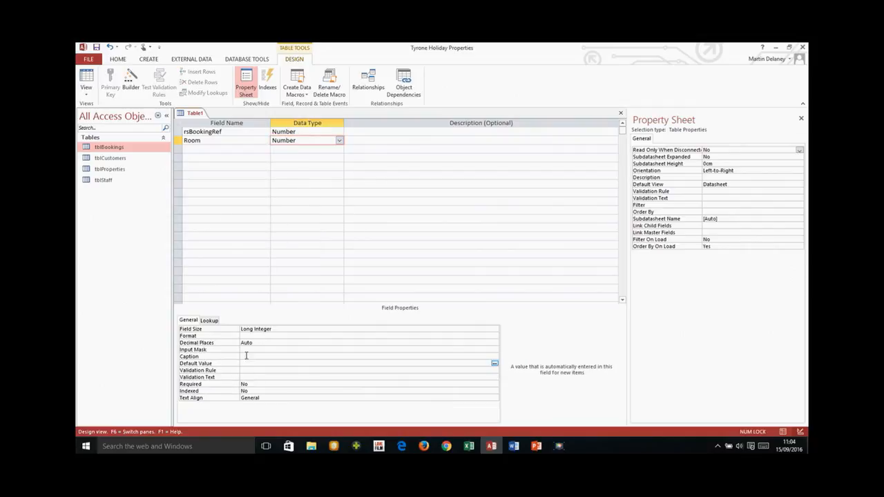
click(199, 142)
Step: Make the rsBookingRef and Room fields together the composite primary key
click(178, 140)
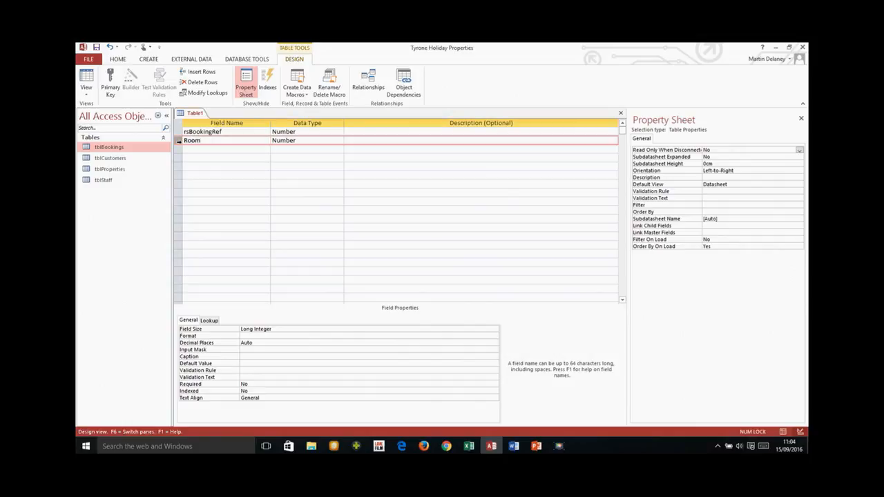
drag(179, 142, 177, 136)
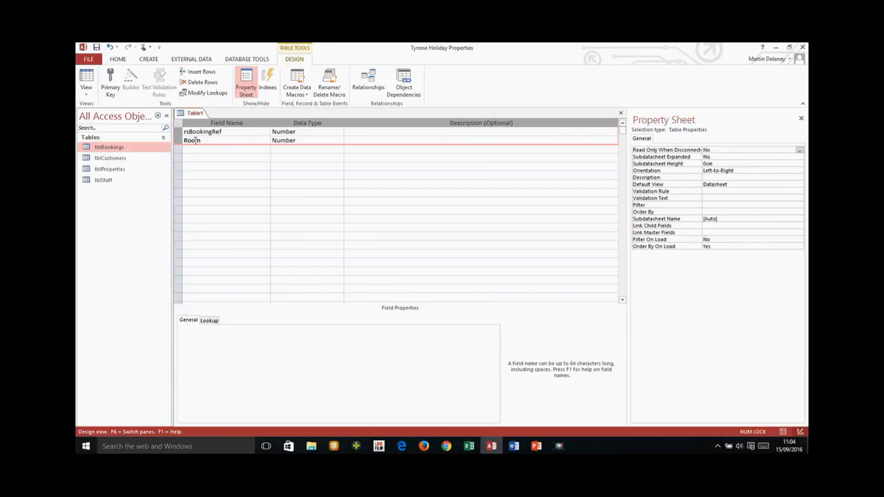
click(111, 84)
Step: Add a Short Text field named raPropertRef below Room, consulting the tblRoomAllocation entity on the PowerPoint ERD slide
click(211, 150)
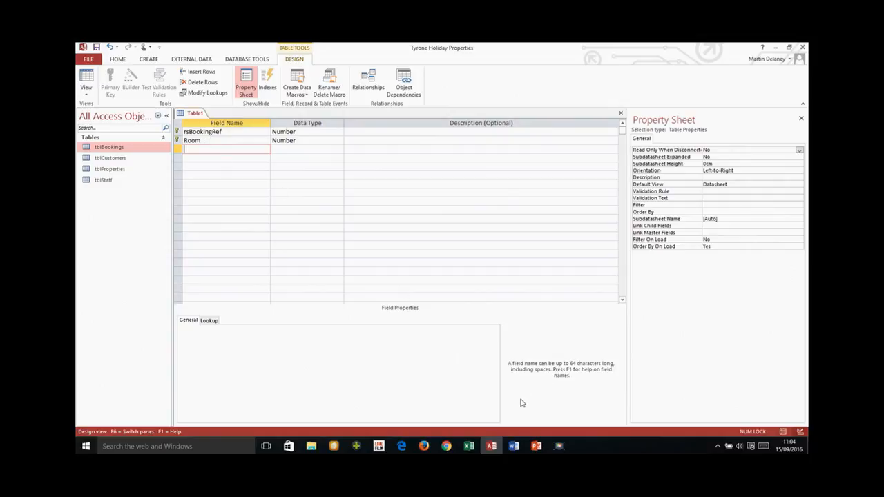
click(537, 445)
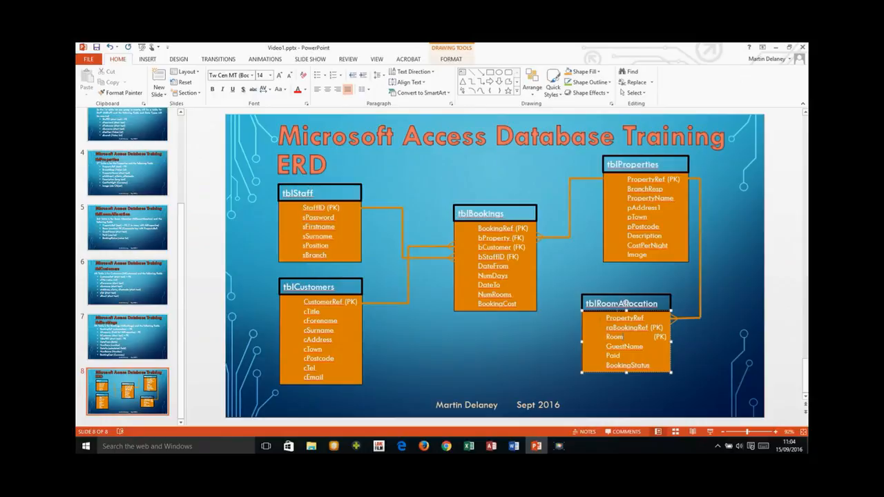
text(ra)
click(490, 445)
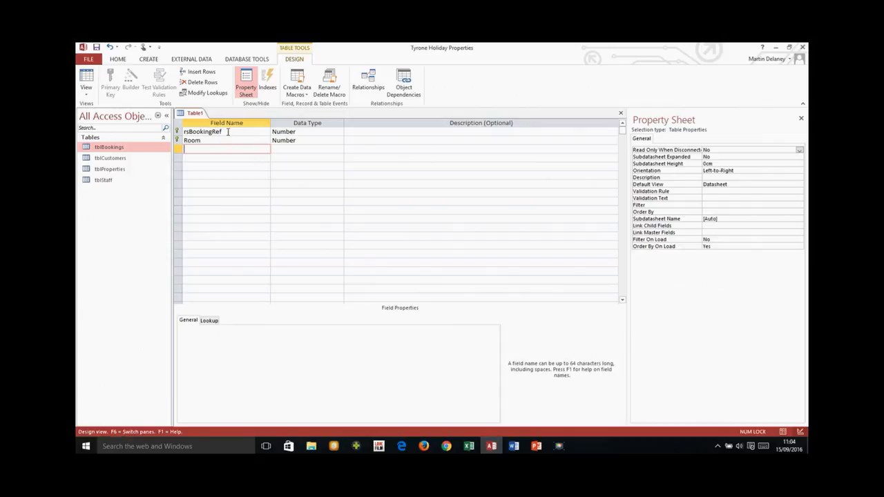
text(raPropertRef)
key(Tab)
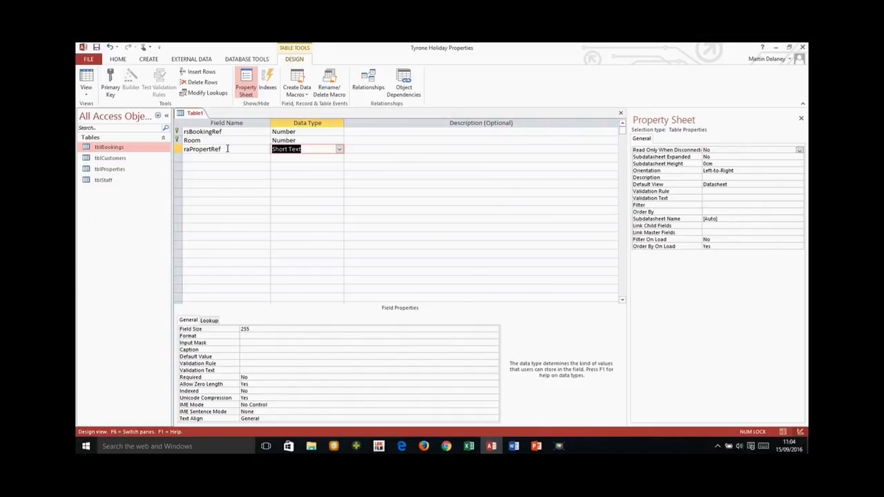
Step: Set the field size of raPropertRef to 5, matching the PropertyRef field in the tblProperties design
click(110, 169)
right_click(118, 169)
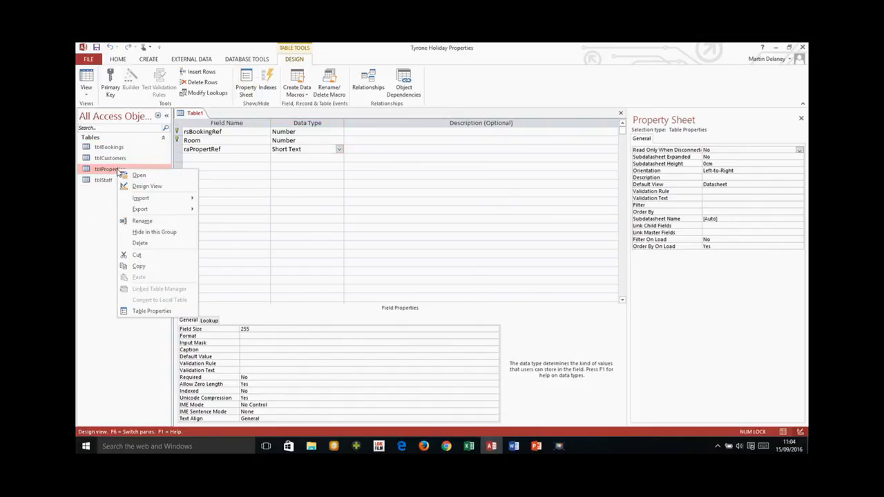
click(141, 186)
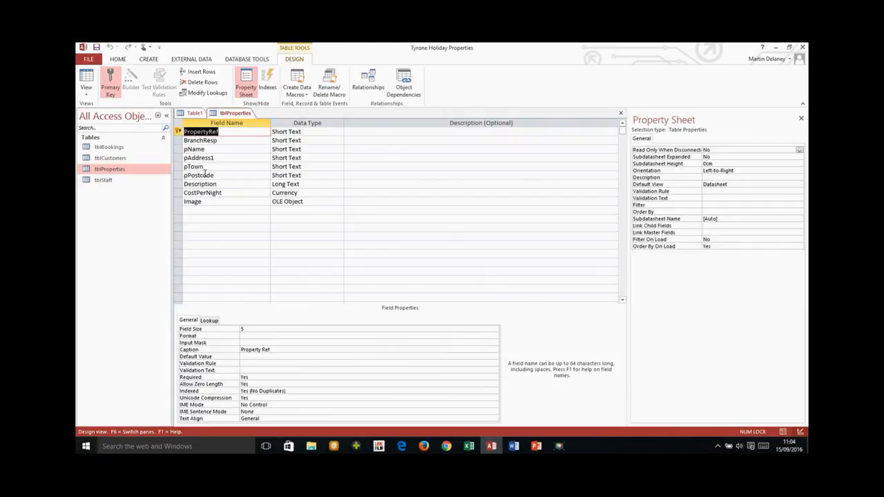
click(620, 114)
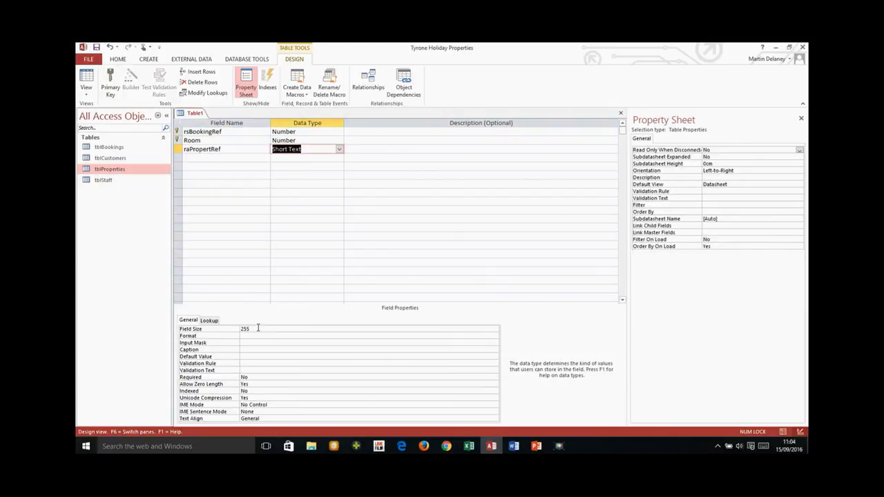
drag(257, 328, 234, 328)
text(5)
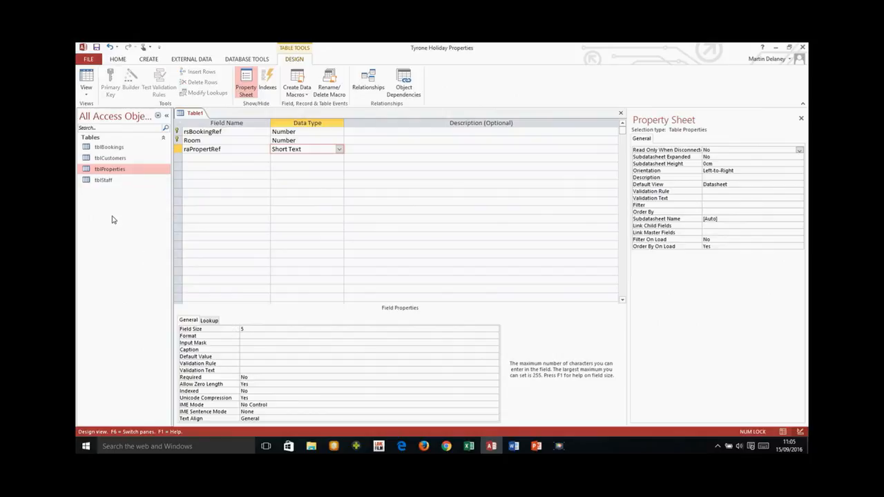
Step: Review the PropertyRef field's properties in the tblProperties design again and close that table
right_click(126, 169)
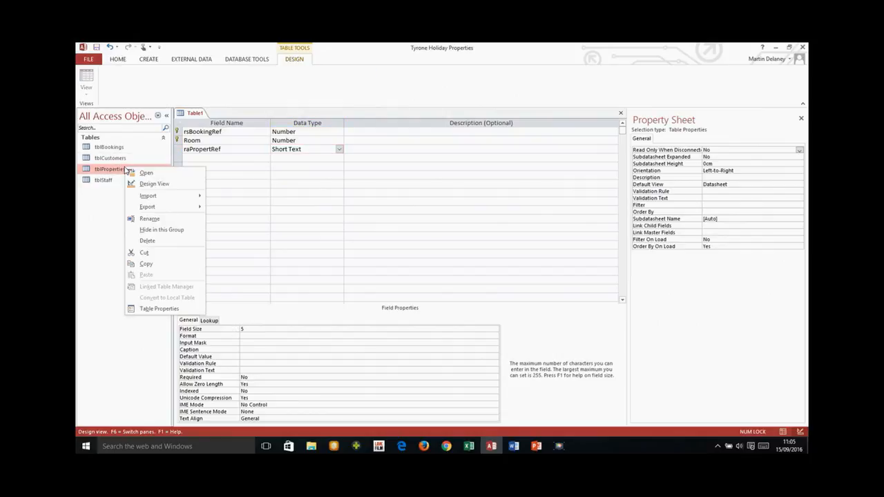
click(154, 184)
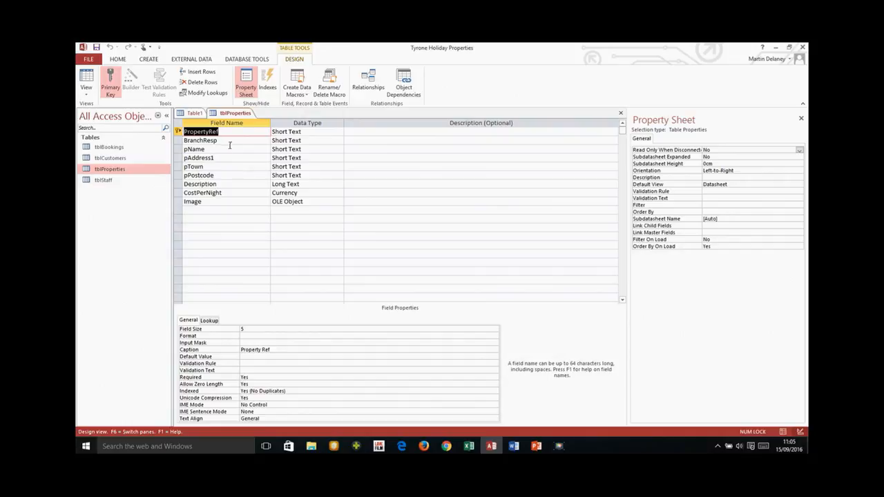
click(620, 113)
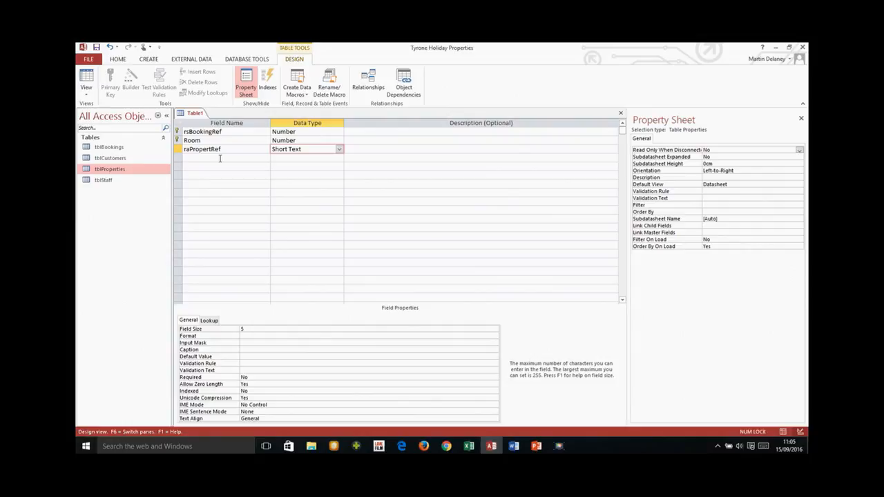
Step: Give the rsBookingRef field the caption Booking Ref
click(219, 158)
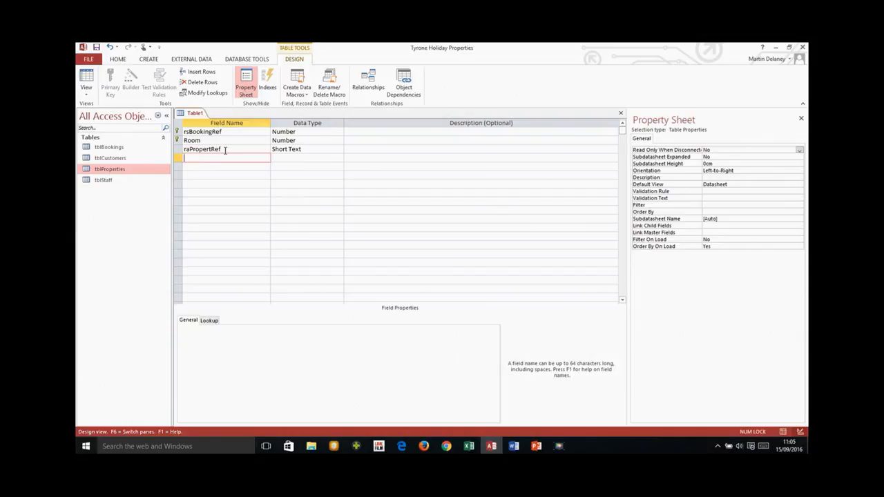
click(225, 131)
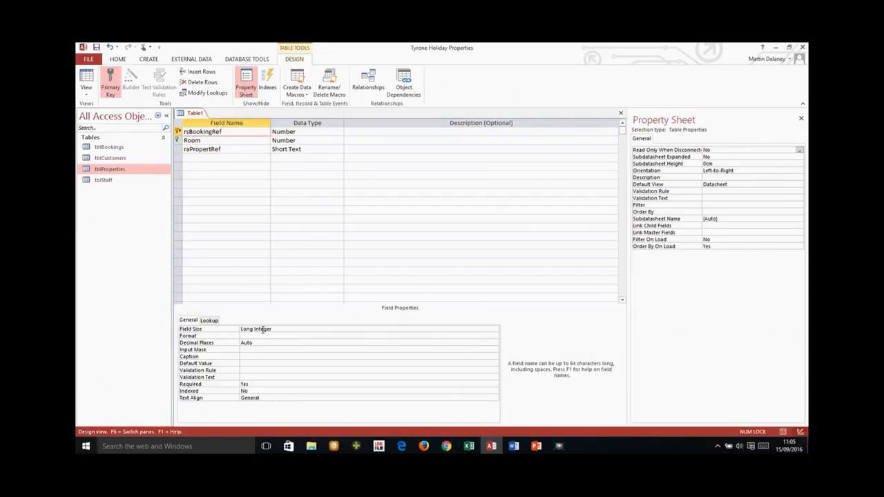
click(243, 357)
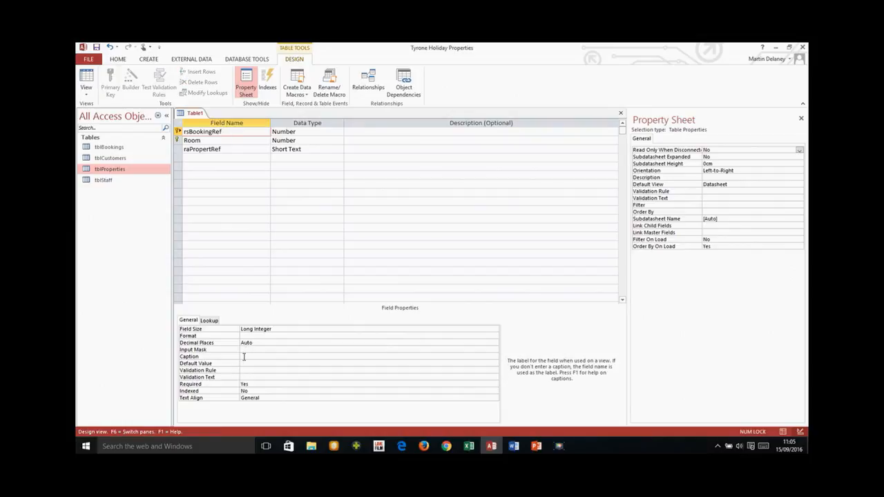
text(Booking Ref)
Step: Give the raPropertRef field the caption Property Ref
click(225, 142)
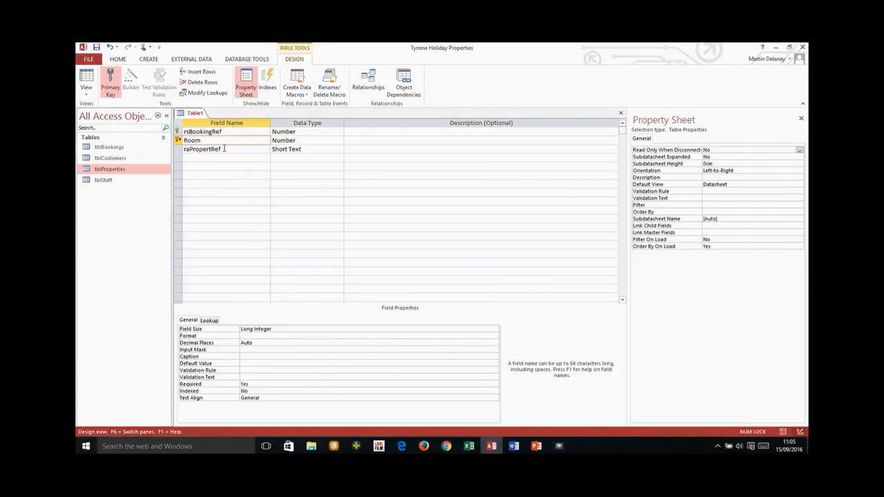
click(223, 149)
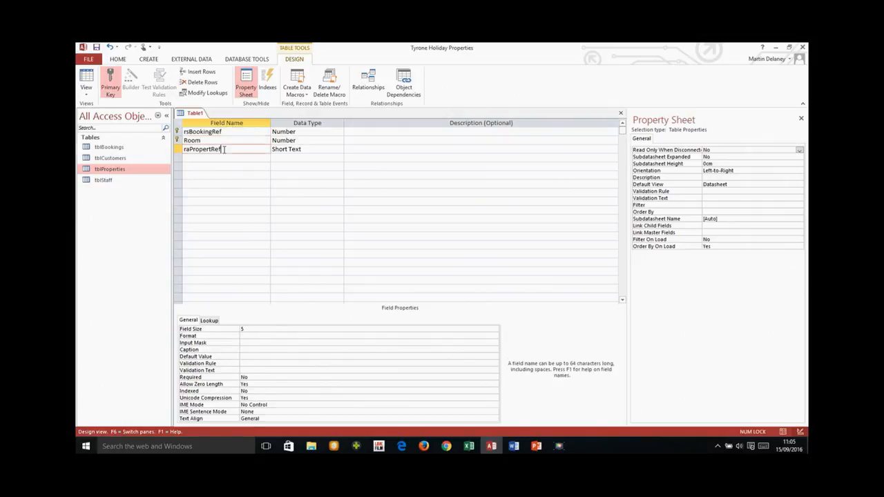
click(254, 347)
text(Proper)
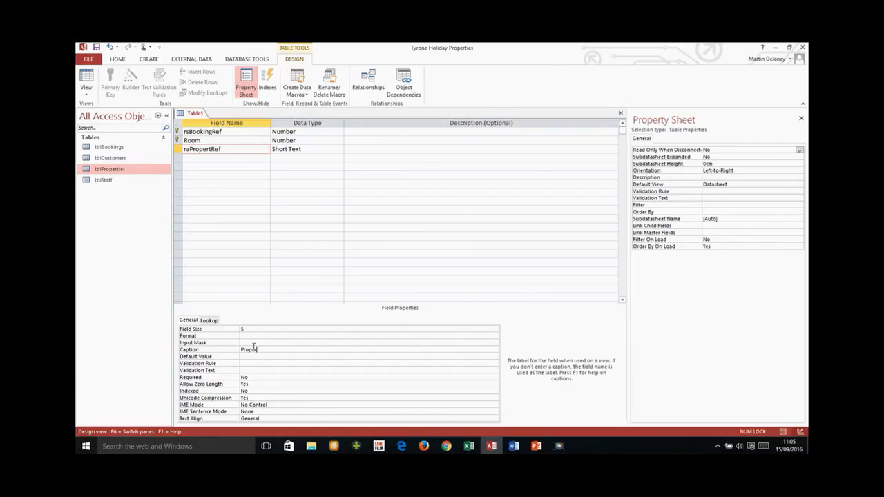
text(ty Ref)
click(229, 142)
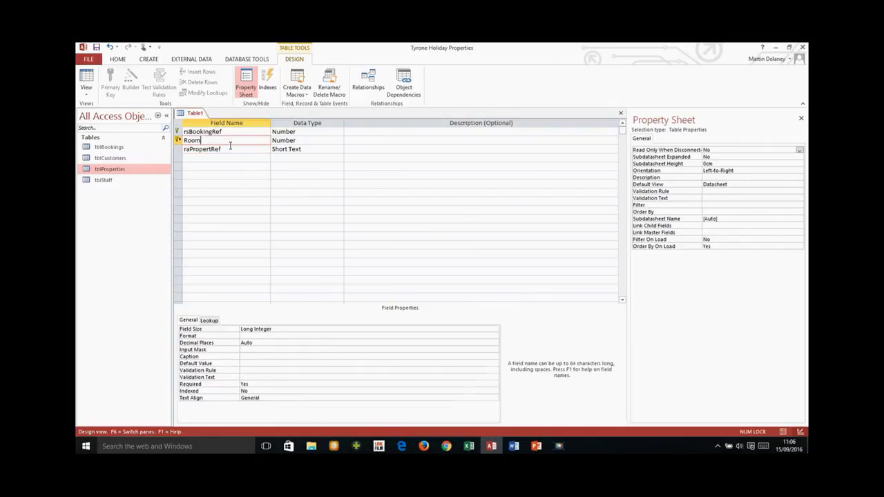
click(230, 149)
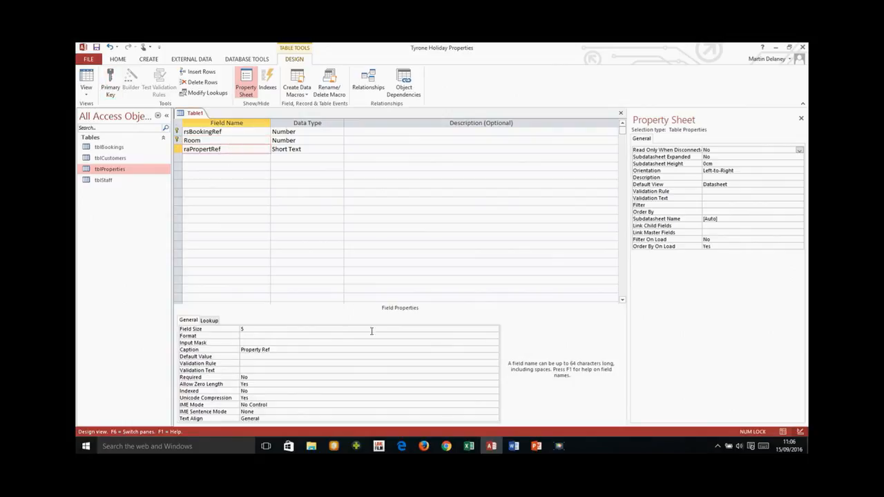
Step: Add a Short Text field named GuestName below raPropertRef, consulting the tblRoomAllocation entity on the PowerPoint ERD slide
click(536, 446)
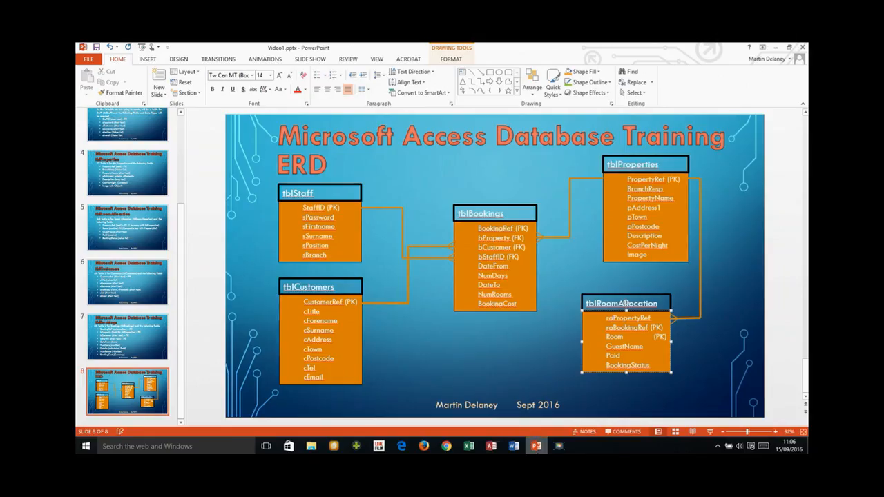
key(alt+Tab)
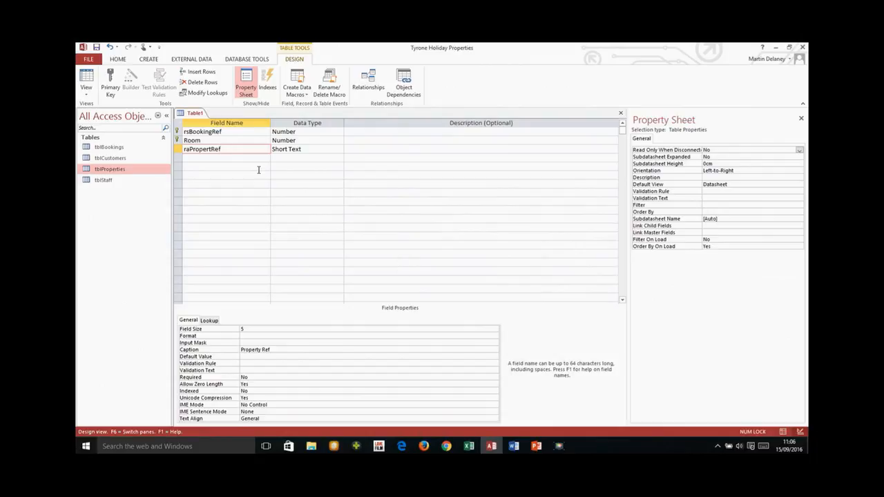
click(202, 157)
text(GuestName)
key(Tab)
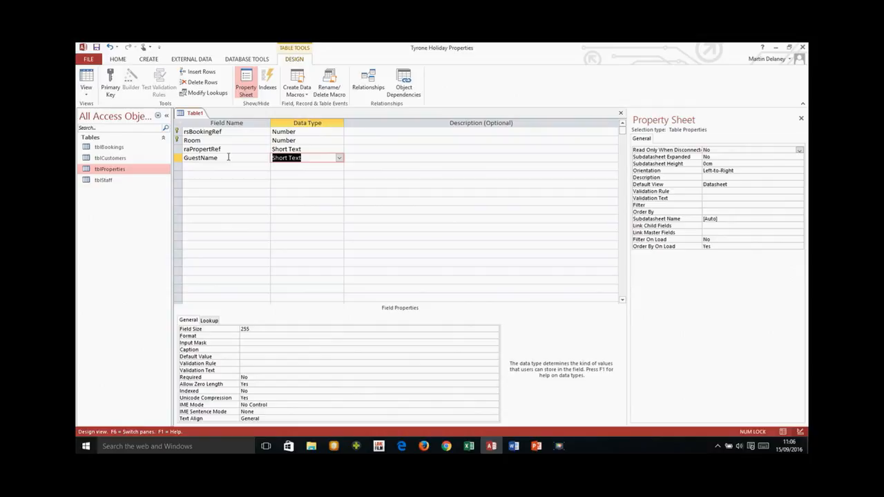
Step: Set the GuestName field's size to 120 and its caption to Guest Name
click(232, 329)
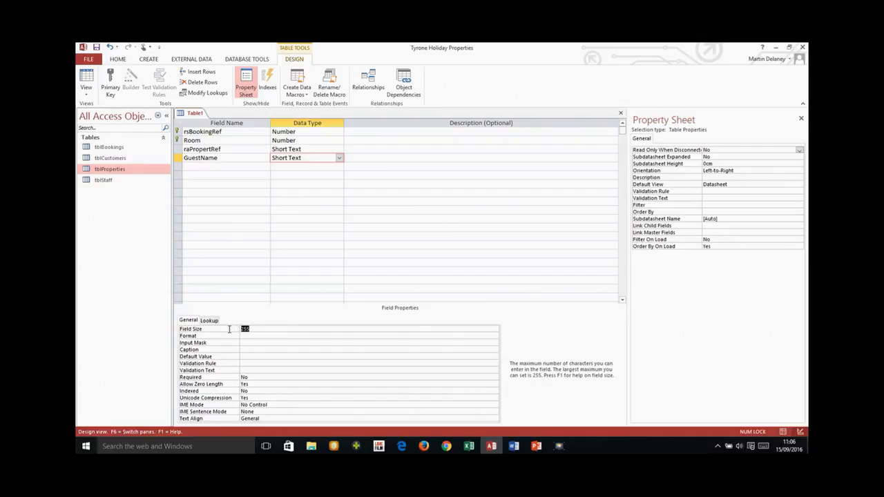
text(120)
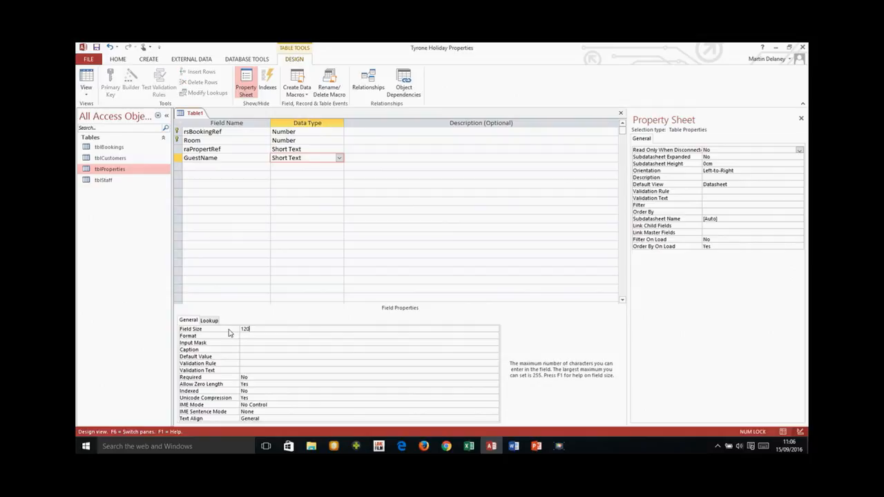
click(215, 158)
click(216, 166)
click(219, 158)
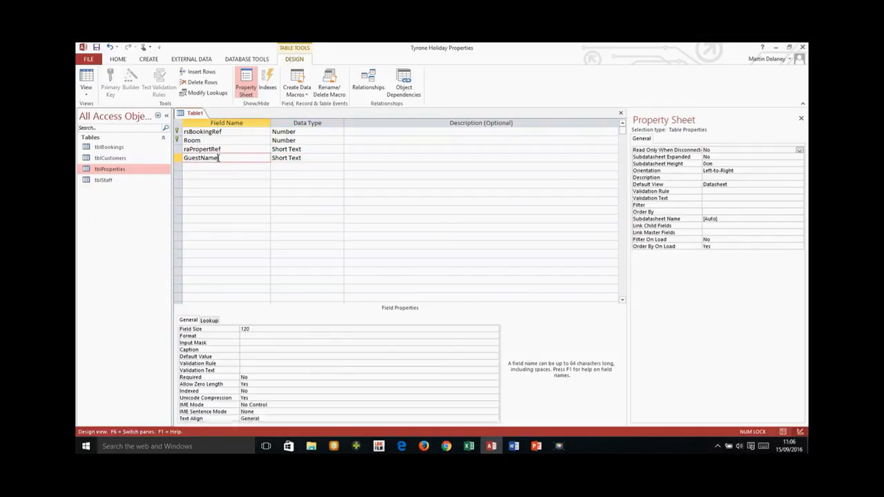
click(246, 349)
text(Gue)
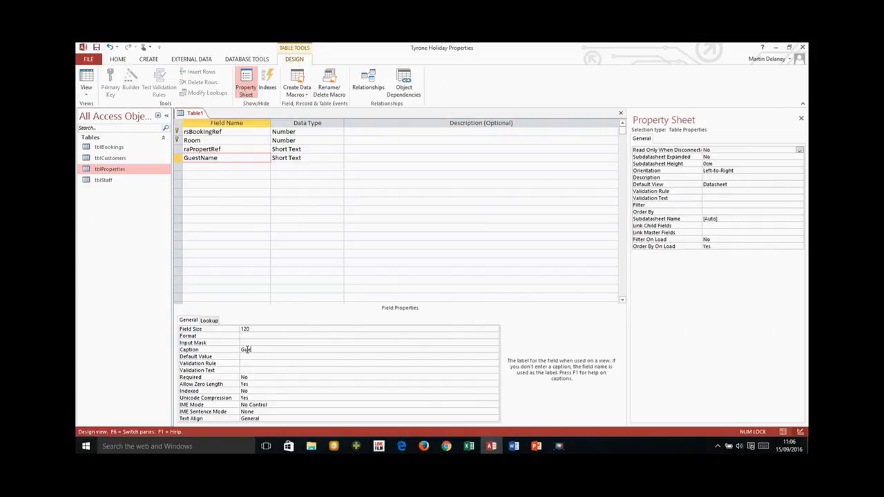
text(st Name)
click(213, 173)
click(216, 167)
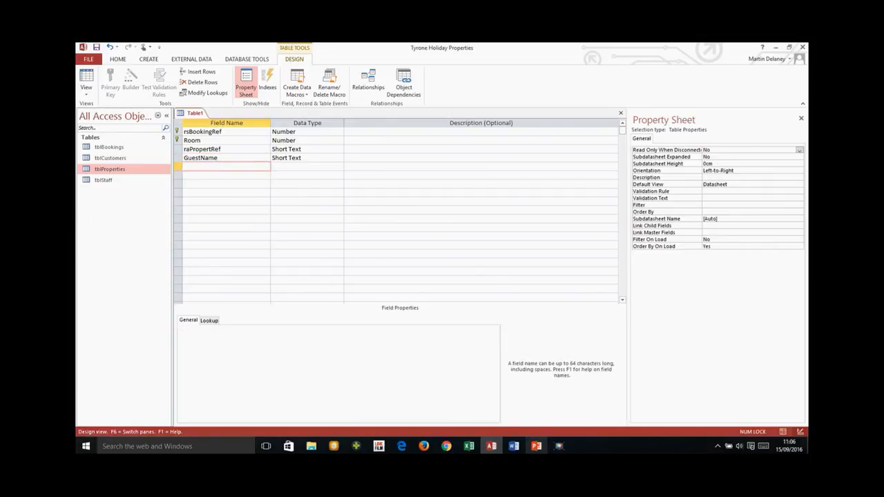
Step: Check the tblRoomAllocation entity on the PowerPoint ERD slide and add a Yes/No field named Paid below GuestName in Access
click(535, 446)
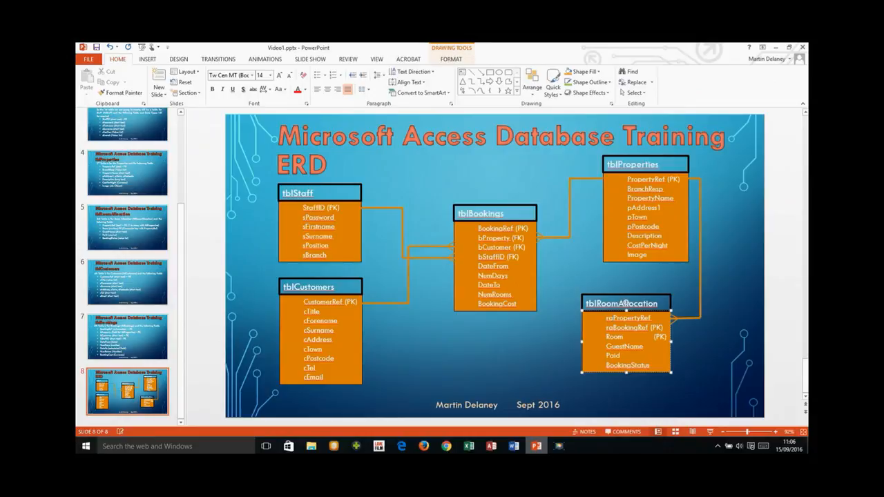
key(alt+Tab)
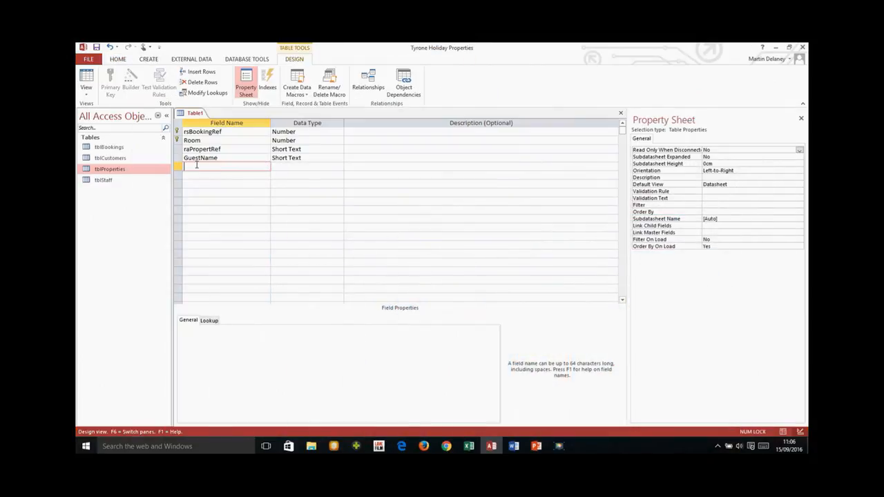
text(Paid)
key(Tab)
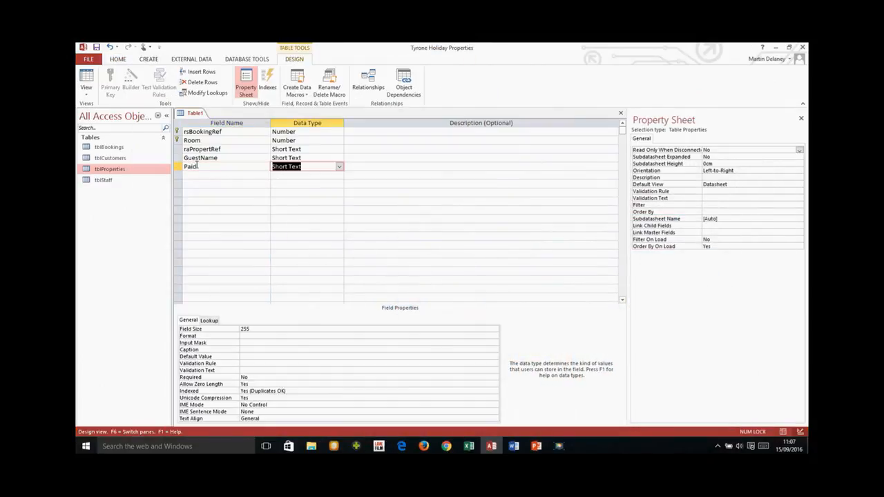
text(yes/No)
click(202, 176)
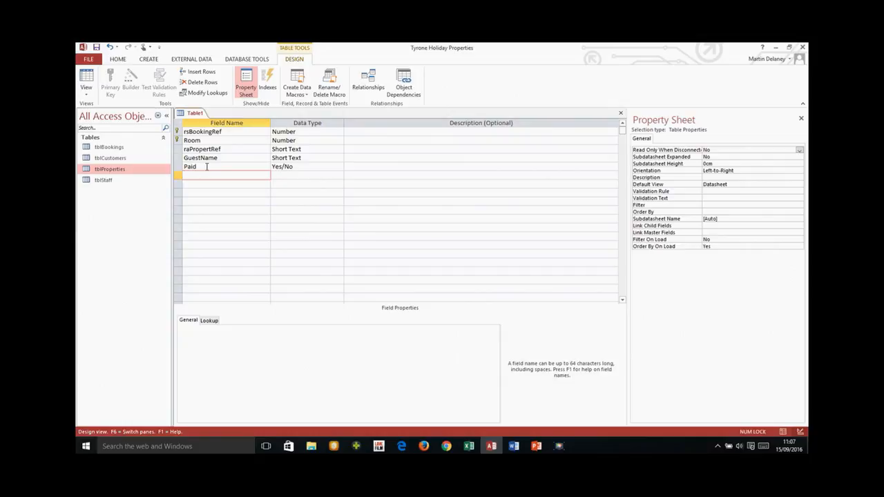
click(207, 166)
Step: Recheck the PowerPoint ERD slide and add a Short Text field named RoomStatus below Paid in the Access table
click(537, 446)
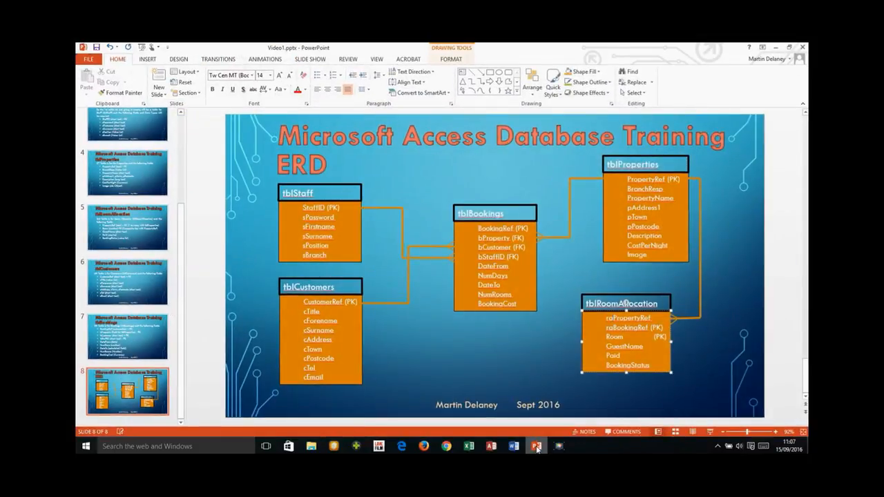
click(536, 446)
text(Book)
key(BackSpace)
key(BackSpace)
key(BackSpace)
key(BackSpace)
text(RoomStatus)
key(Tab)
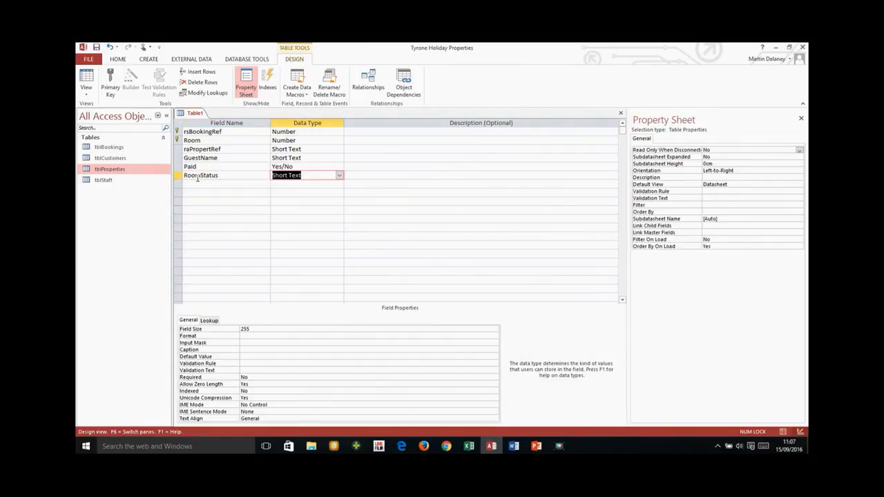
Step: Make RoomStatus a combo box lookup based on a value list with the entries Fully Paid;Reserved;Free
click(209, 322)
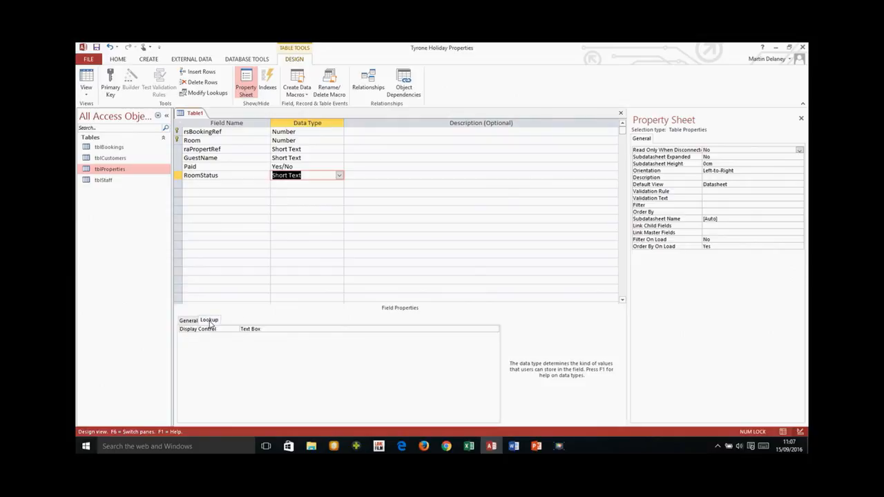
click(494, 330)
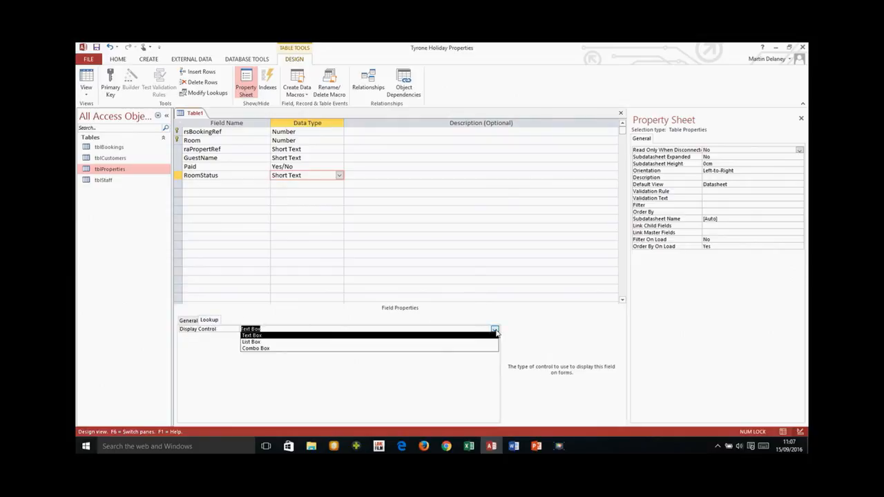
click(433, 348)
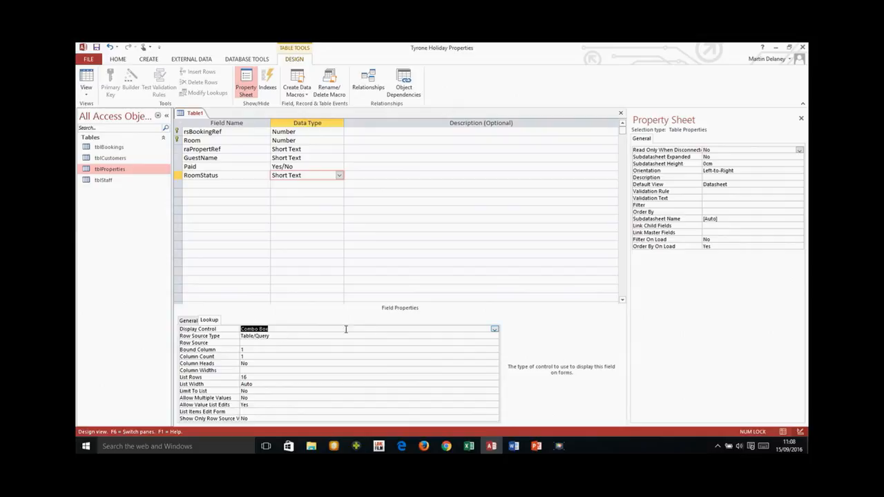
click(495, 336)
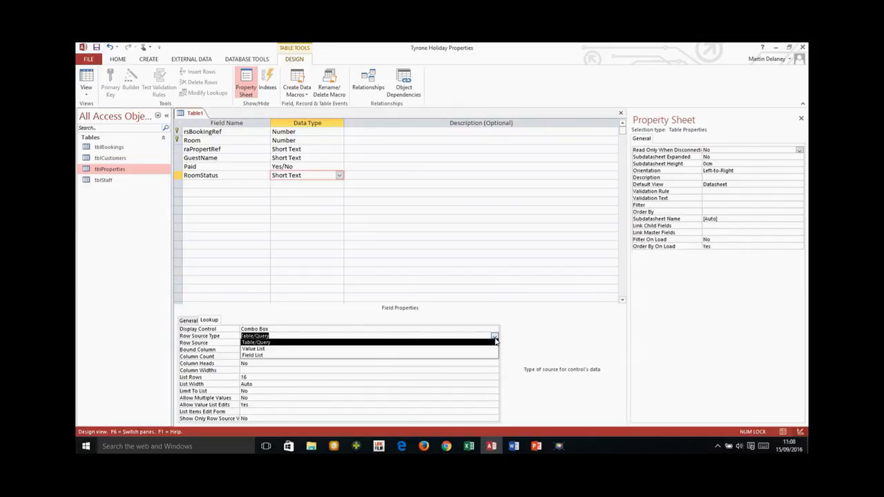
click(386, 350)
click(257, 343)
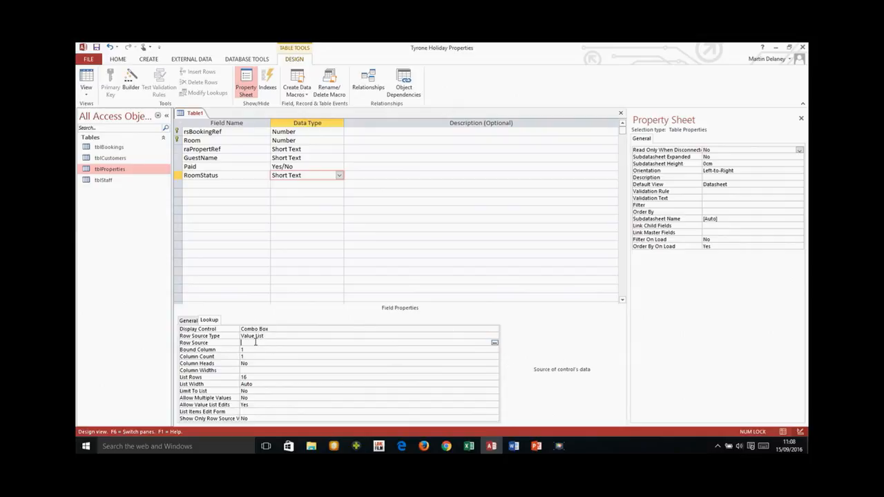
text(Fully Paid;Reserved;Free)
click(226, 175)
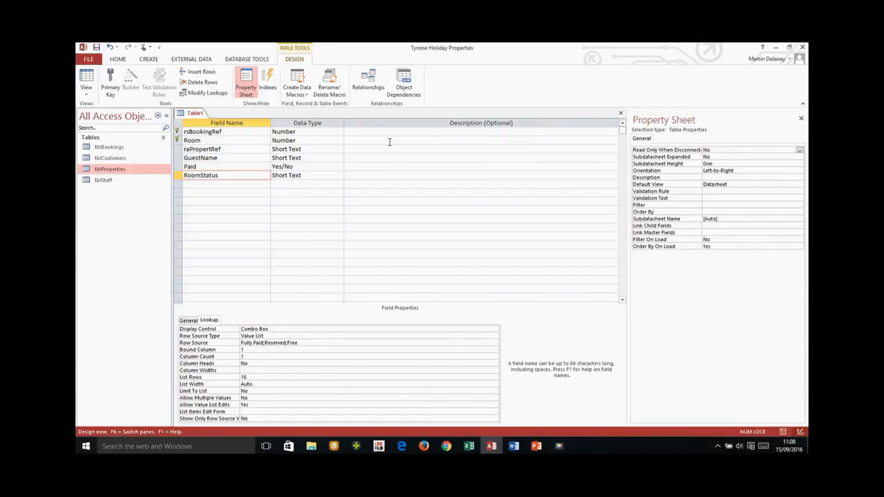
Step: Save the new table as tblRoomAllocation
click(97, 48)
text(tbl)
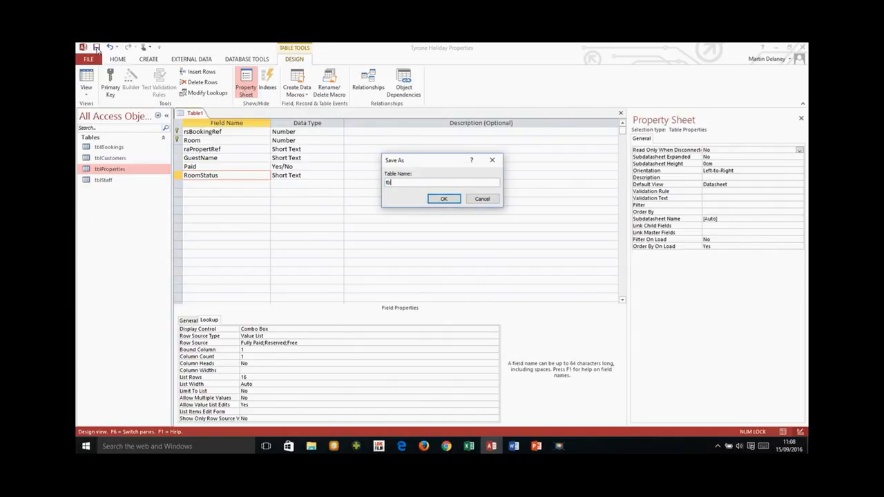
text(RoomAllocation)
click(444, 199)
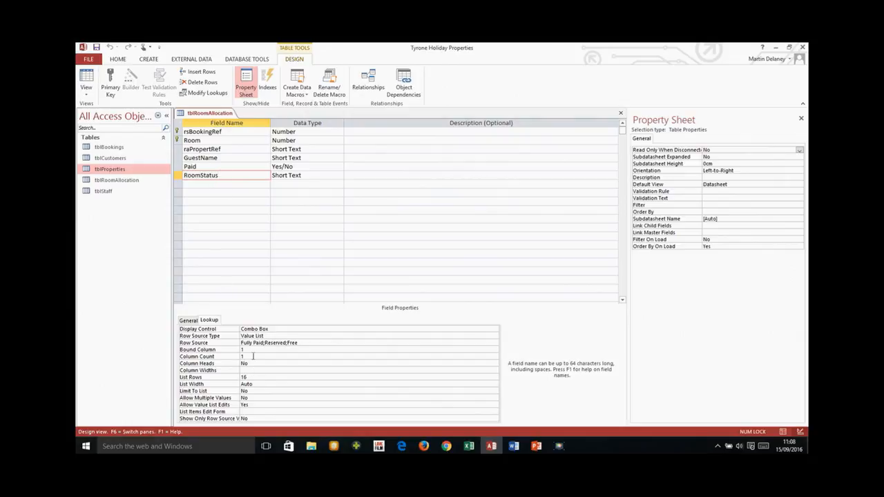
Step: Set the RoomStatus field's size to 30 and its caption to Room Status
click(189, 321)
drag(255, 328, 234, 328)
text(30)
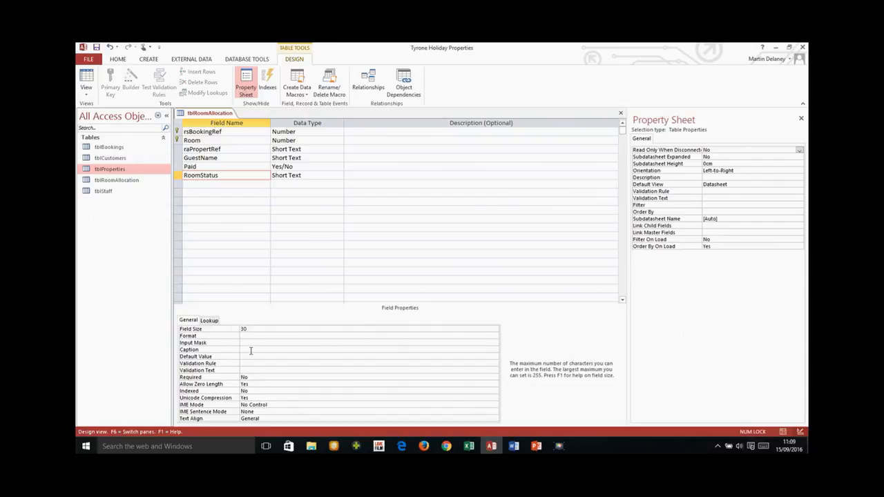
click(250, 350)
text(Room)
text(Status)
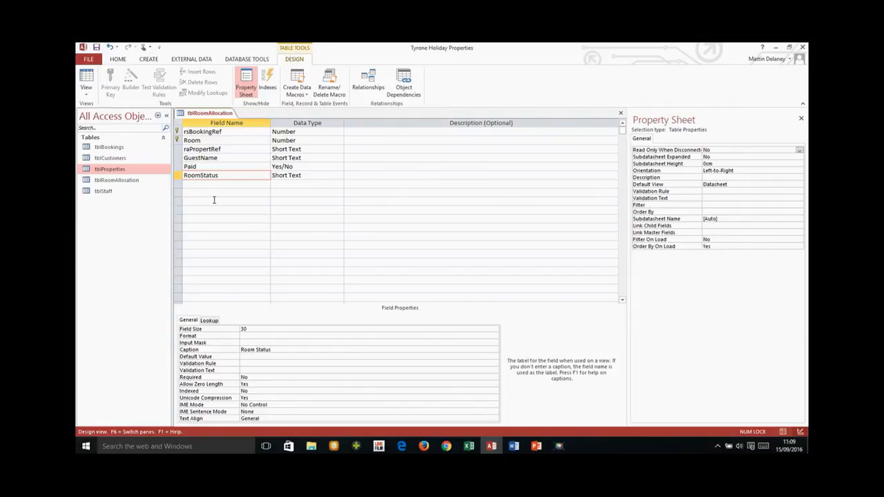
Step: Close the tblRoomAllocation design, saving its changes
click(225, 167)
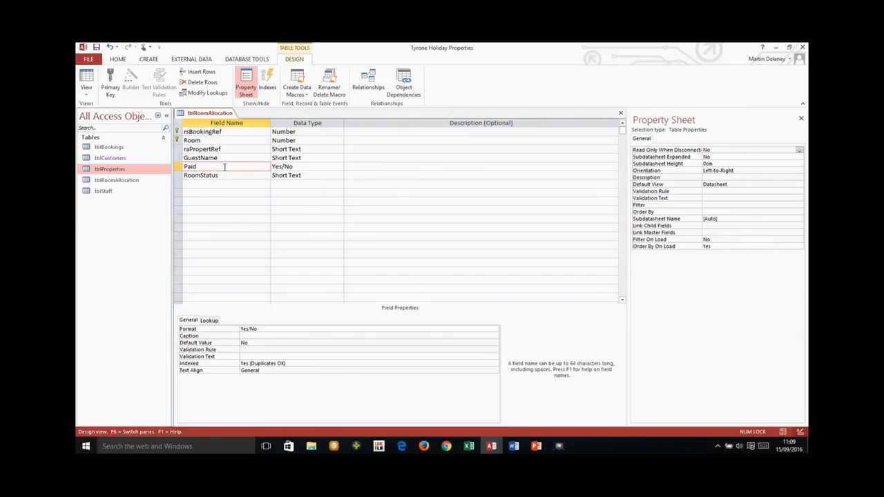
click(620, 112)
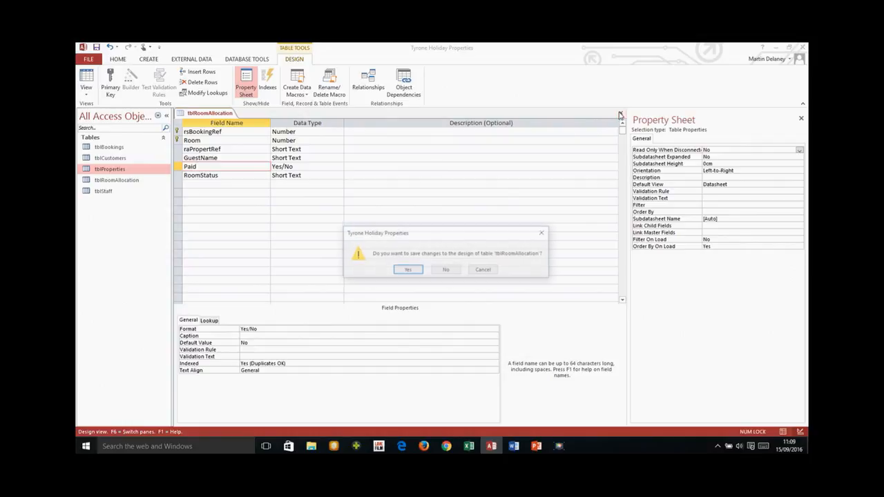
click(407, 270)
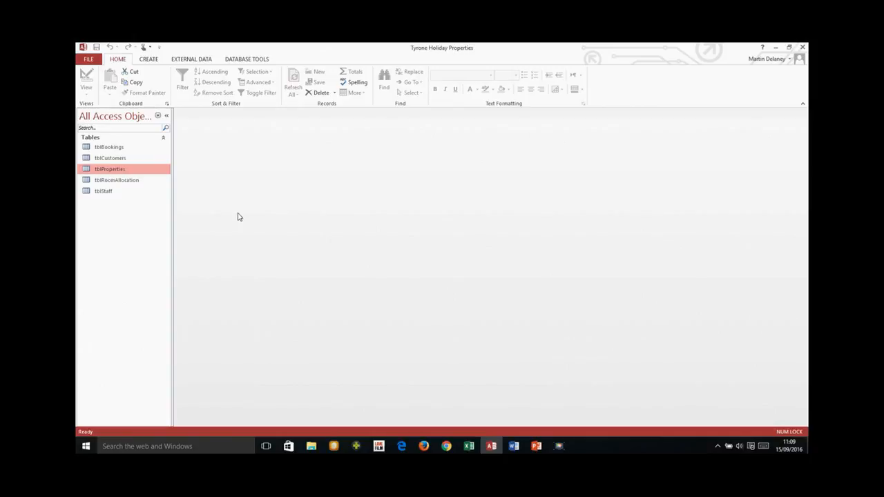
click(121, 153)
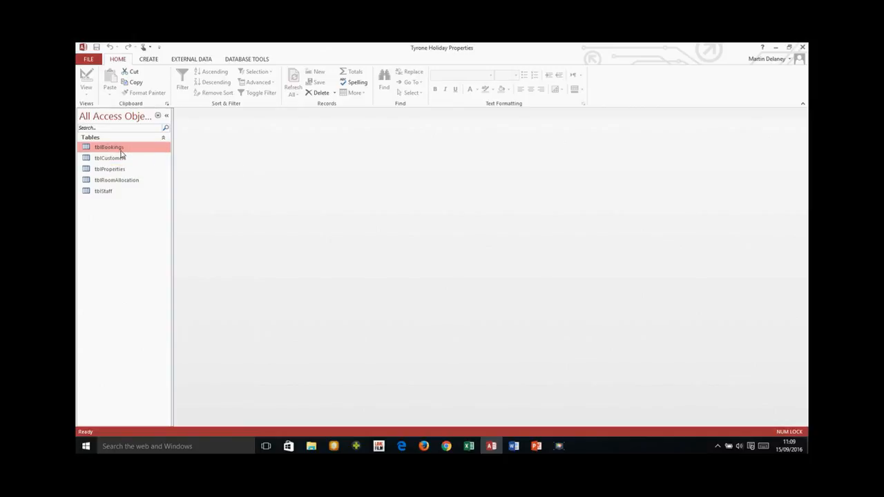
click(122, 159)
click(121, 172)
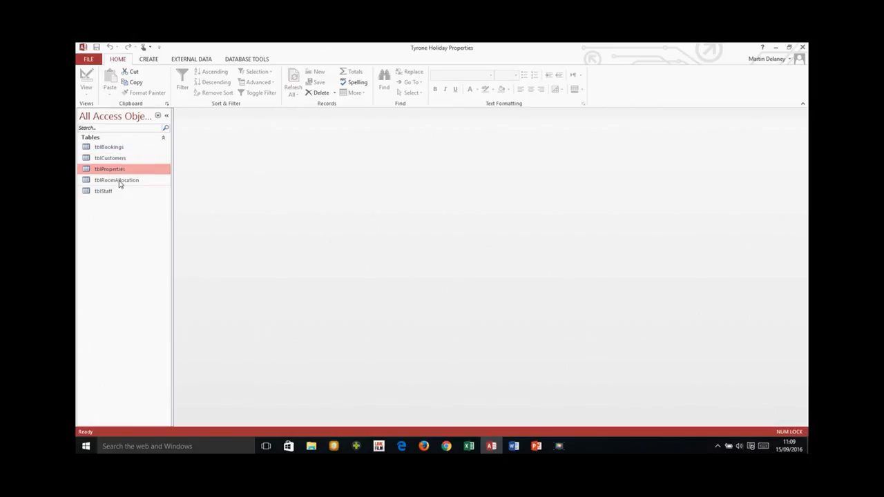
click(118, 180)
click(107, 192)
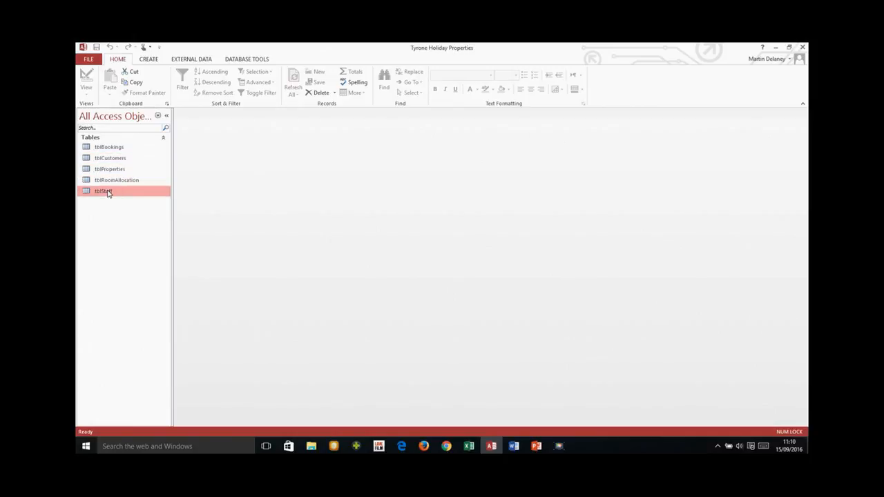